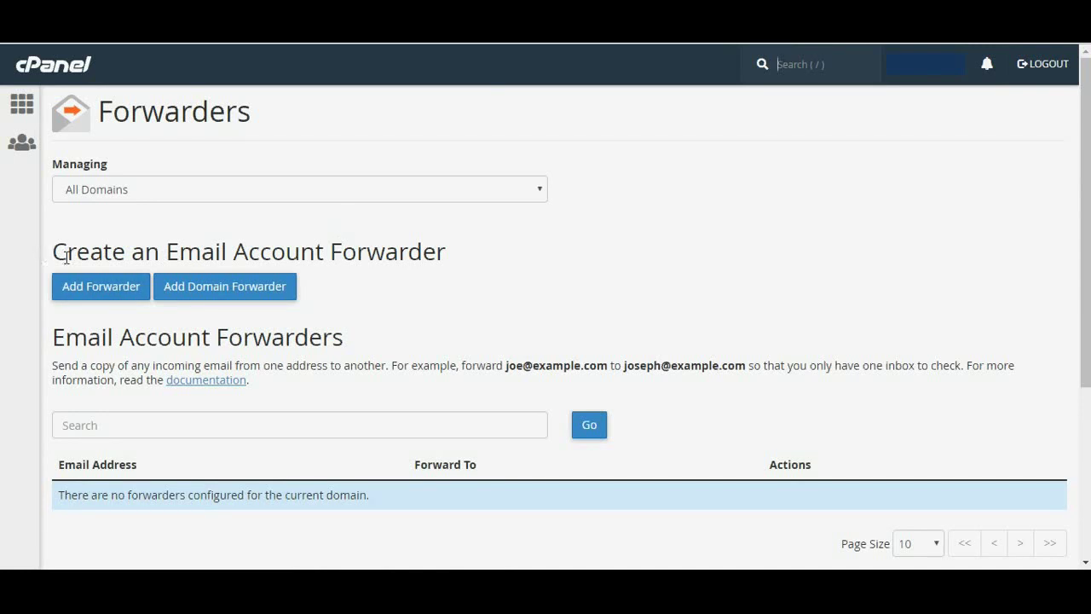
Review the Forwarders page under the Create an Email Account Forwarder heading, with no forwarders listed yet
left_click_drag(53, 253, 463, 265)
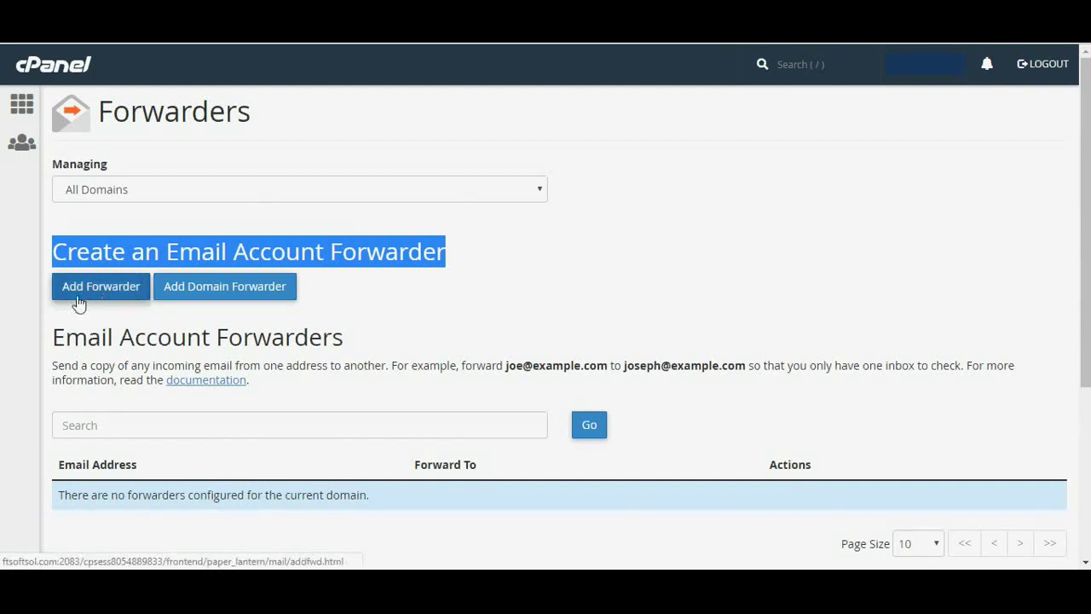
Start a new forwarder and enter '1sttech' as the address to forward
left_click(107, 302)
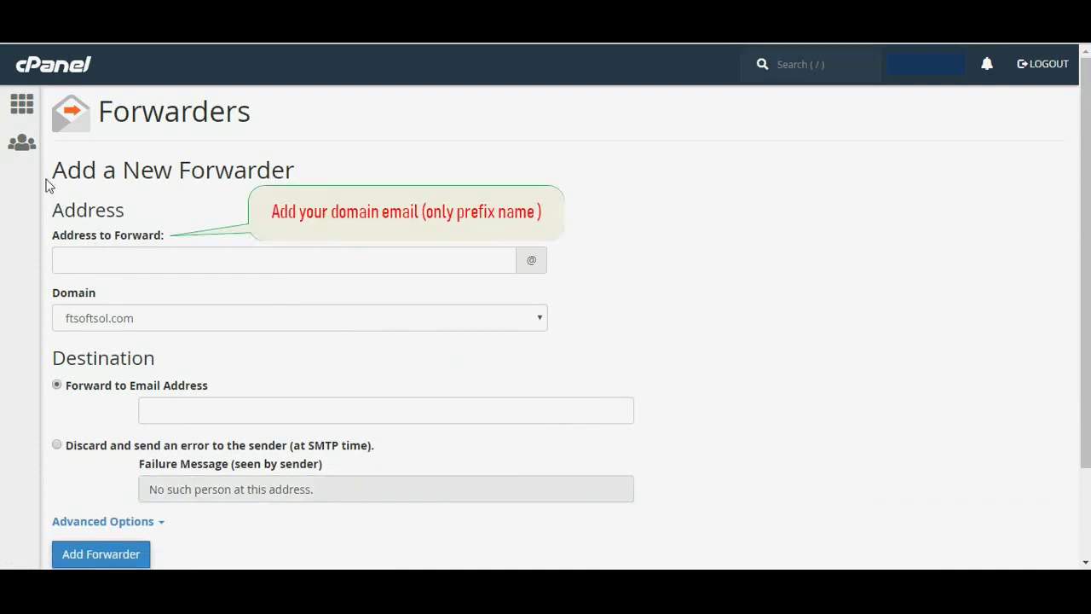
left_click_drag(47, 185, 230, 194)
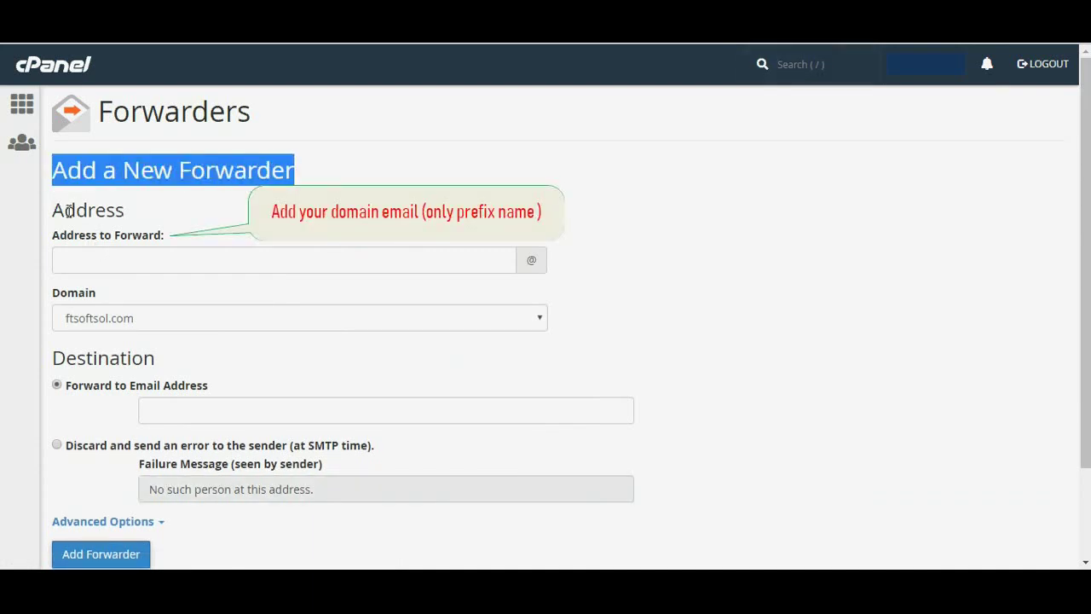
left_click_drag(52, 210, 165, 217)
left_click(53, 239)
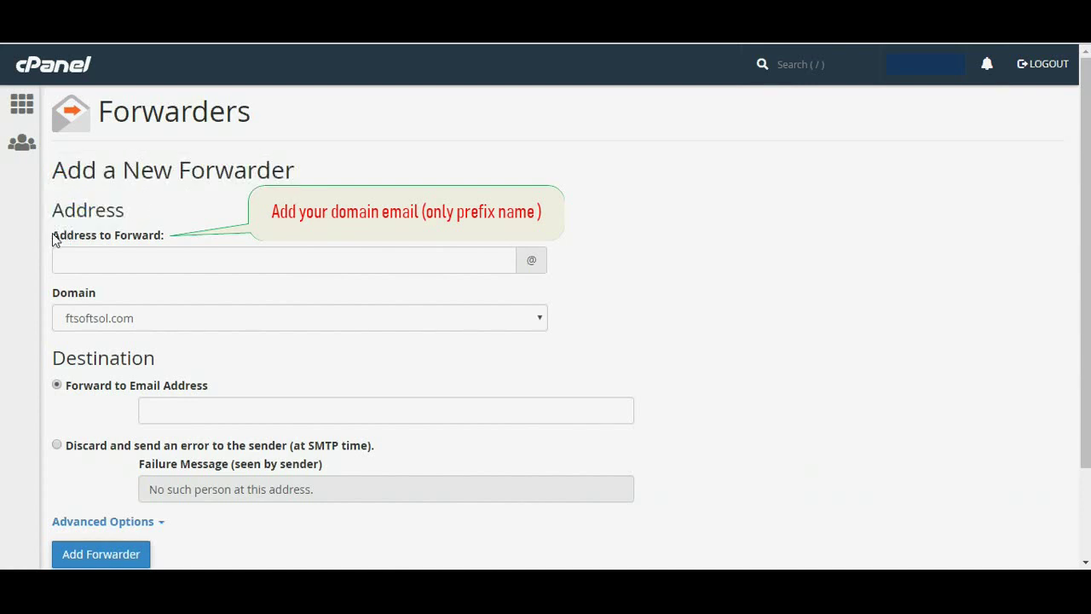
left_click_drag(54, 236, 166, 247)
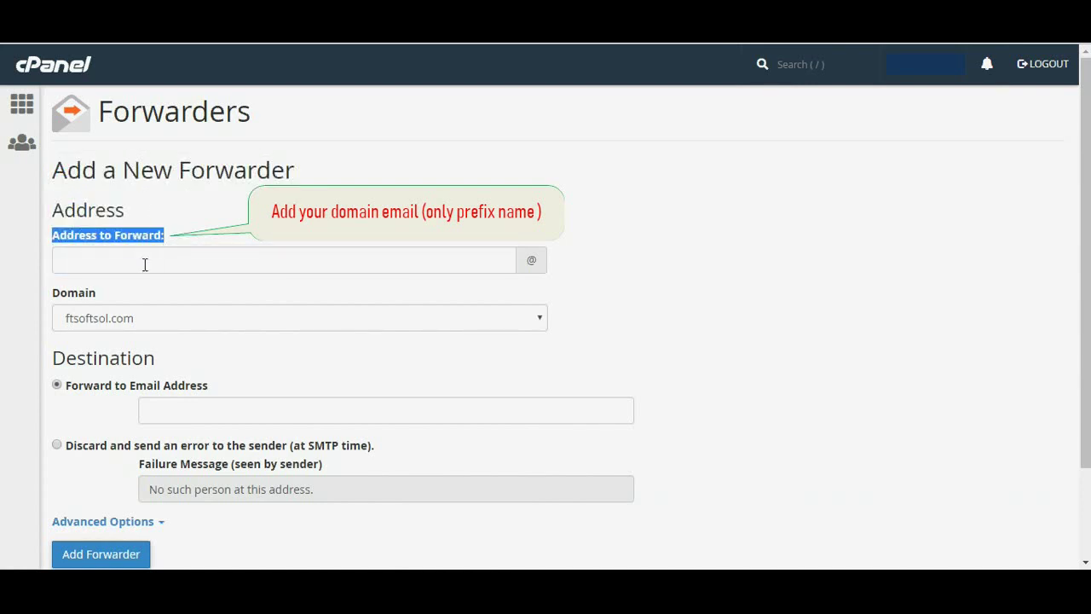
left_click(142, 265)
type("1stt")
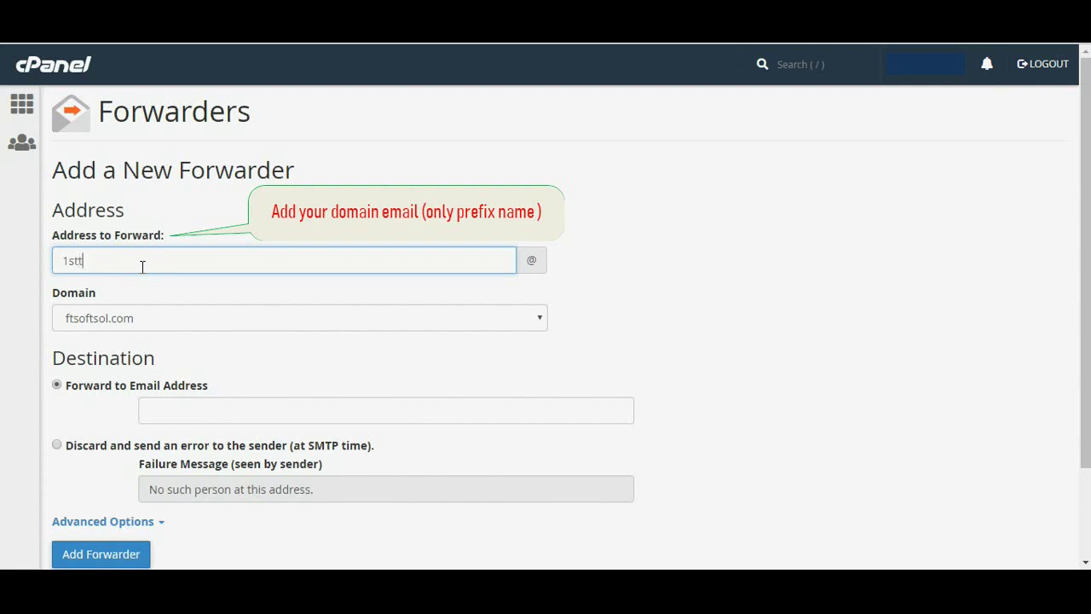
type("ech")
Set the forwarding destination to the saved Gmail address
left_click_drag(58, 375, 193, 364)
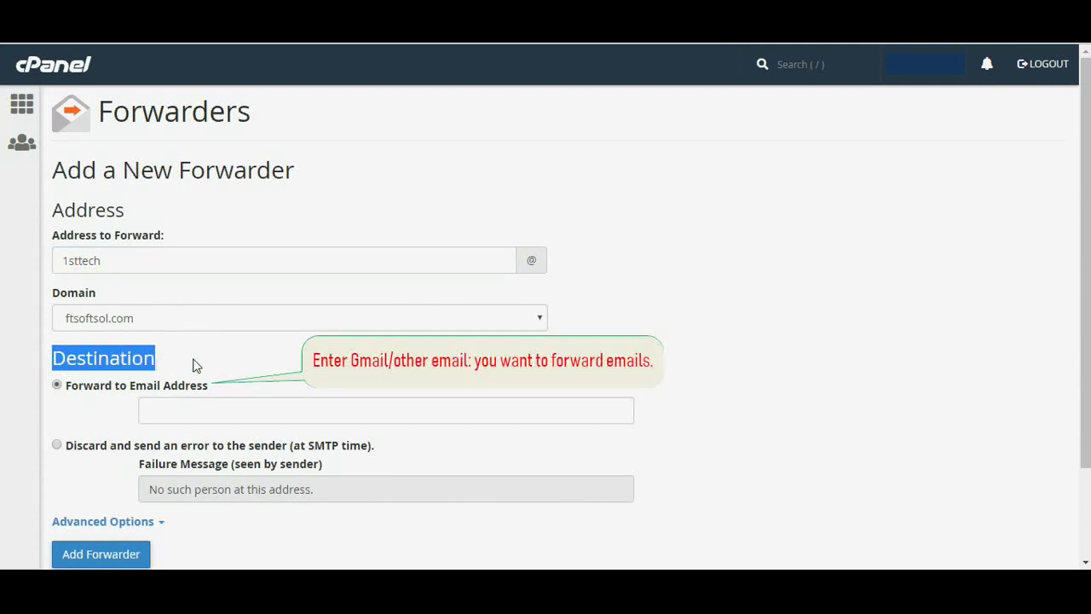
left_click(171, 421)
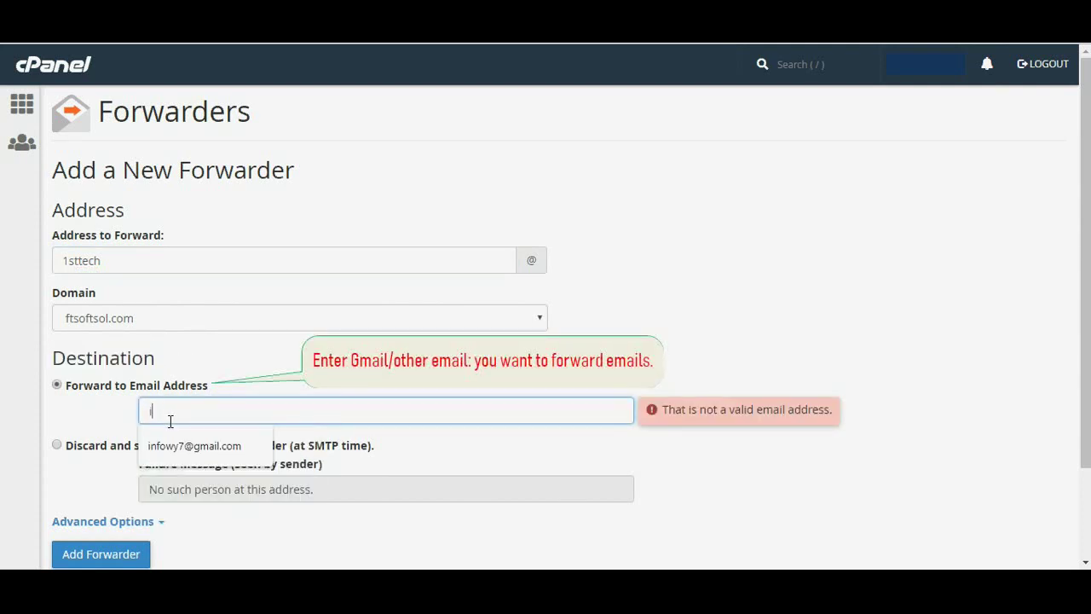
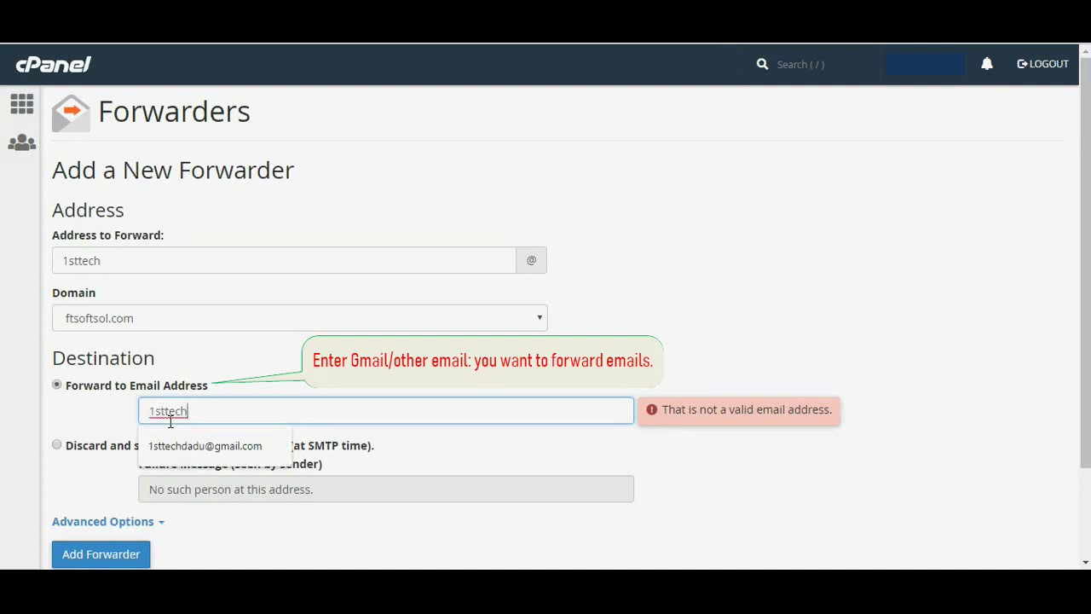
left_click(205, 446)
left_click_drag(282, 411, 141, 415)
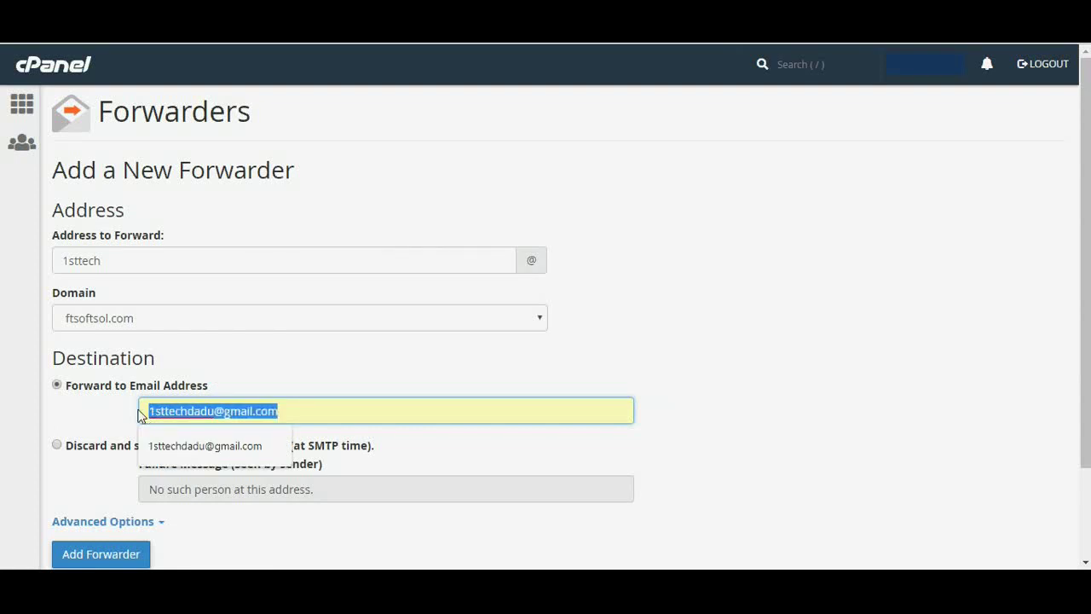
left_click(465, 461)
scroll(465, 460, "down", 2)
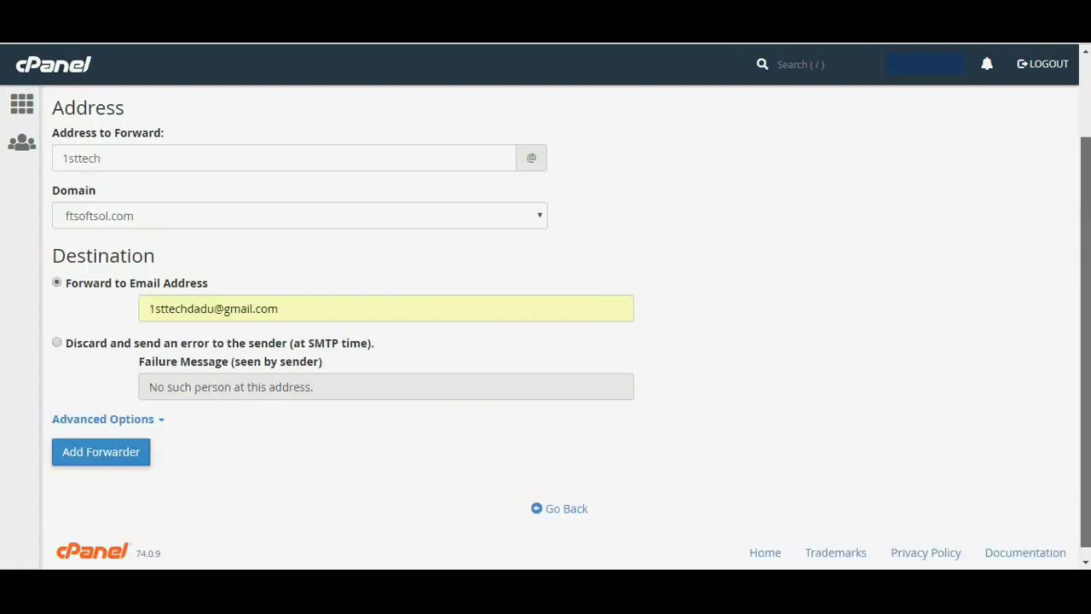
Submit the new forwarder and return from the success message to the forwarders list
left_click(127, 449)
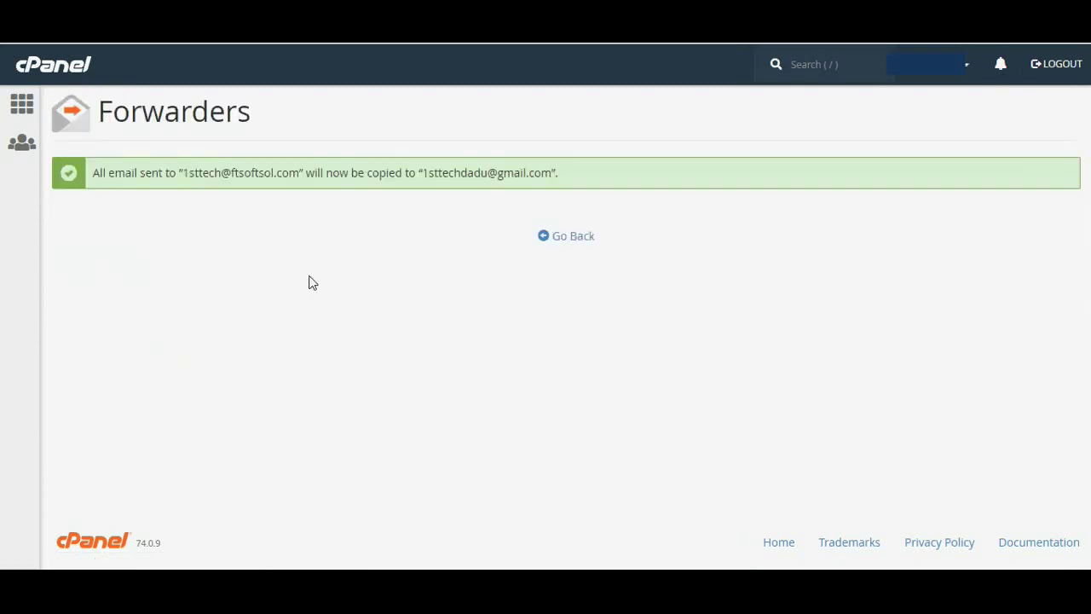
left_click_drag(99, 178, 572, 177)
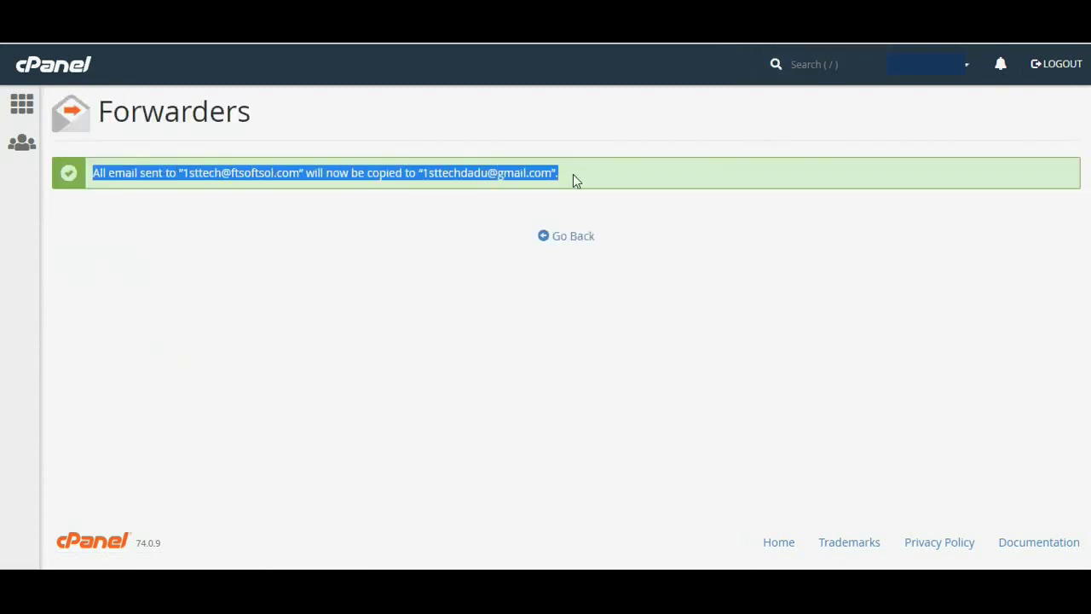
left_click(573, 238)
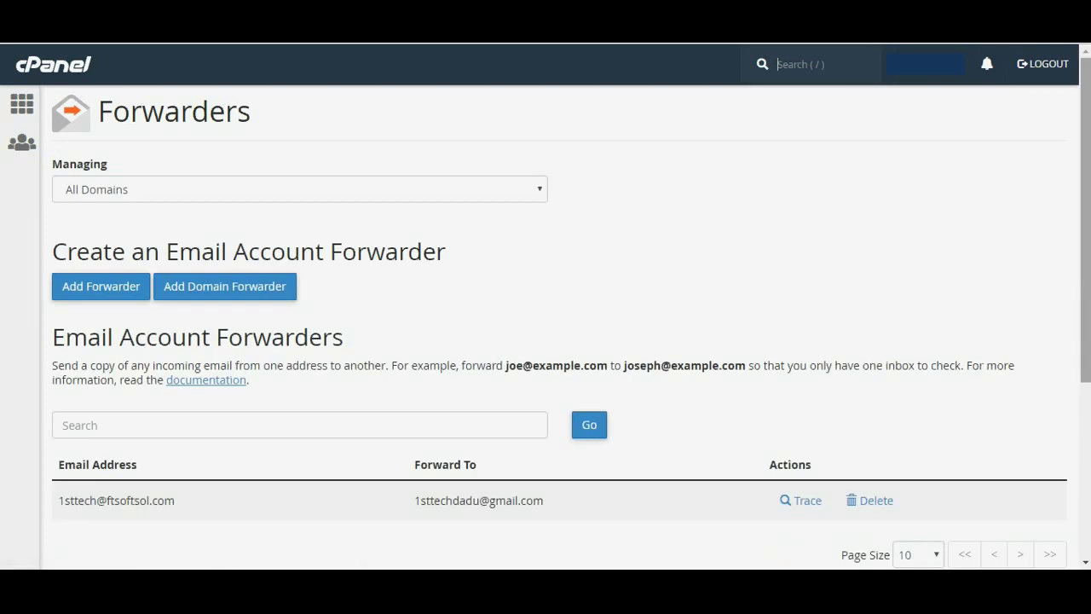
Verify the new row shows the domain address forwarding to the Gmail address
scroll(313, 338, "down", 3)
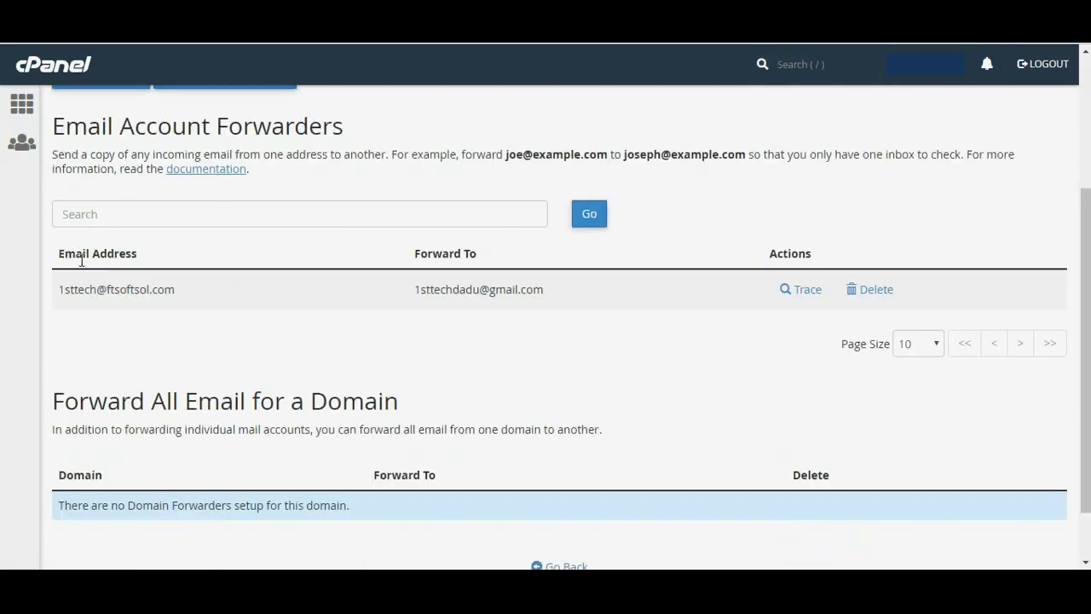
left_click_drag(60, 254, 144, 262)
left_click_drag(59, 290, 194, 297)
left_click(197, 299)
left_click_drag(416, 254, 499, 257)
left_click(439, 328)
left_click_drag(416, 300, 577, 300)
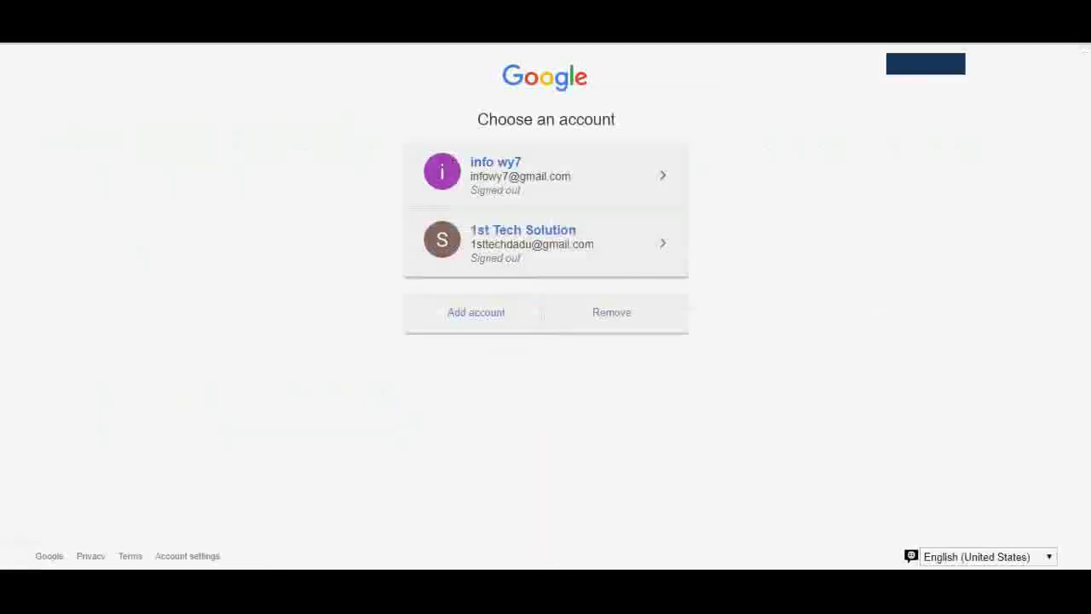
Sign in to the first saved Google account with its password to reach the Gmail inbox
left_click(546, 185)
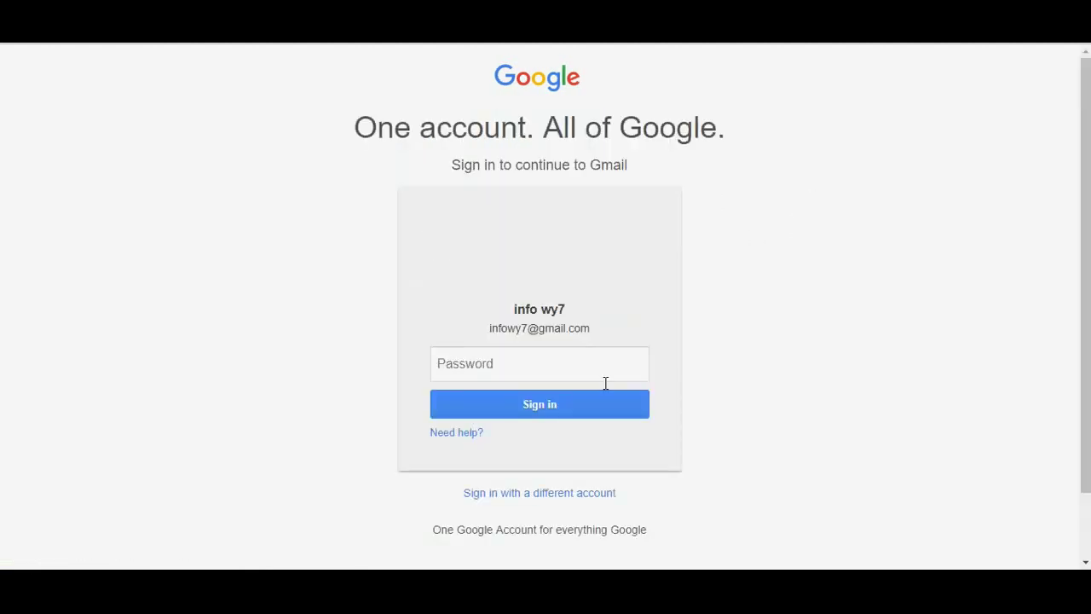
left_click(514, 375)
type("•••••••••")
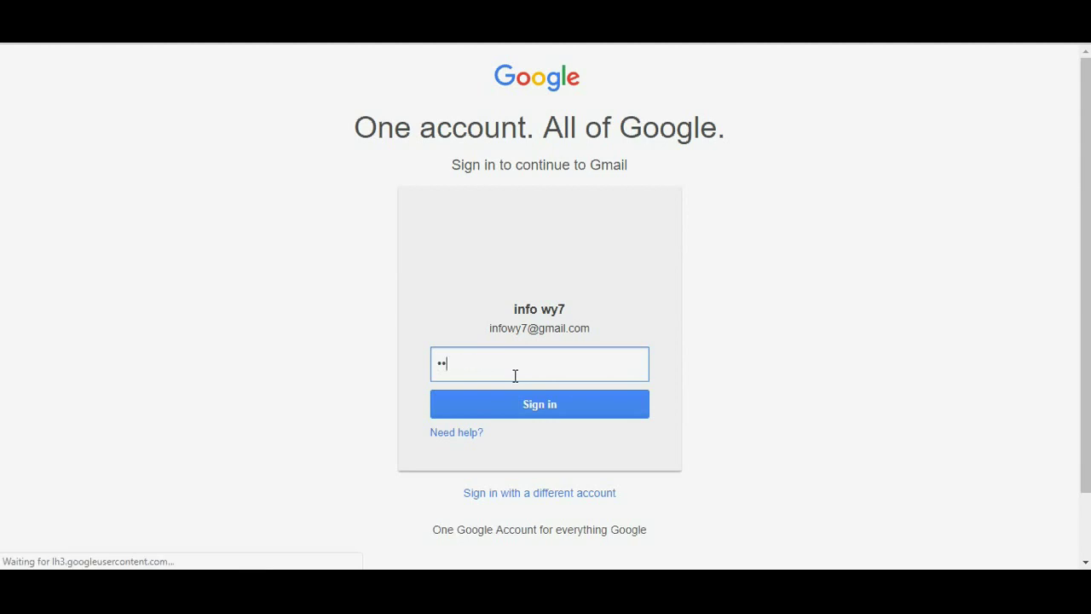
type("••")
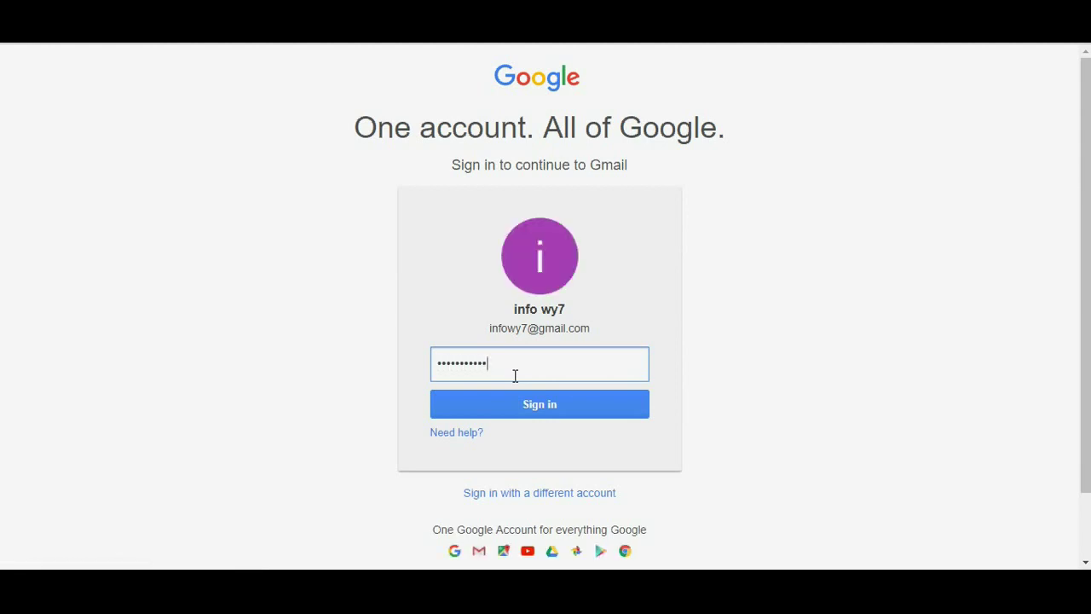
key("Return")
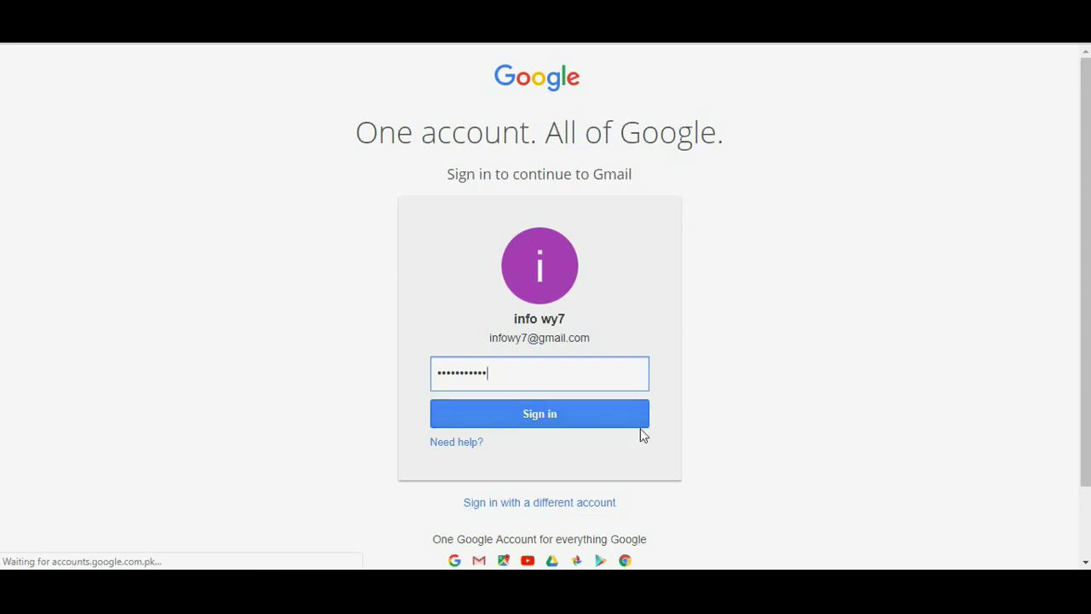
left_click(605, 425)
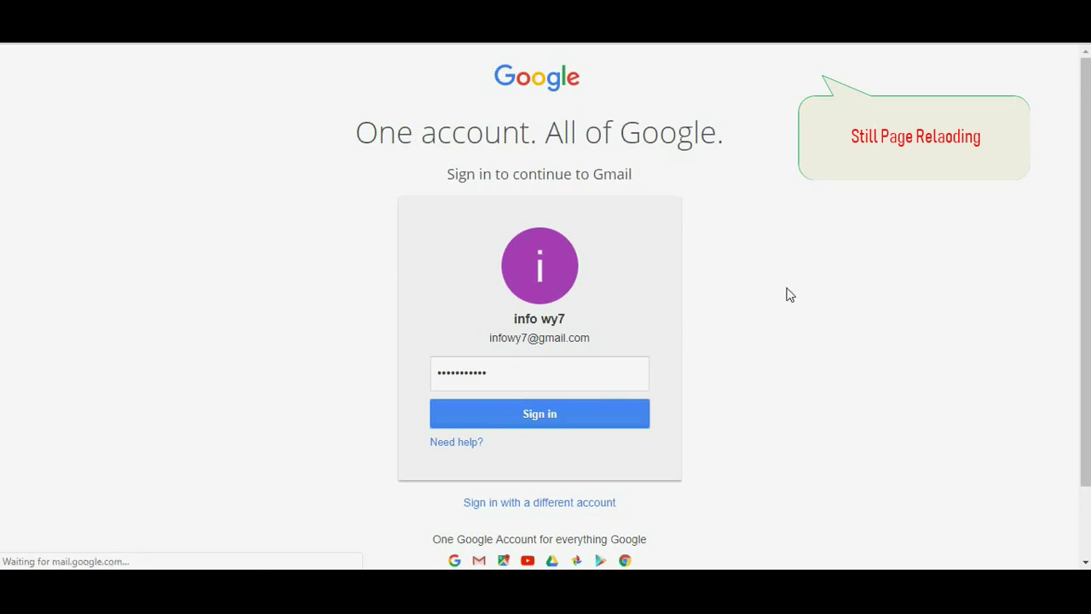
left_click(521, 414)
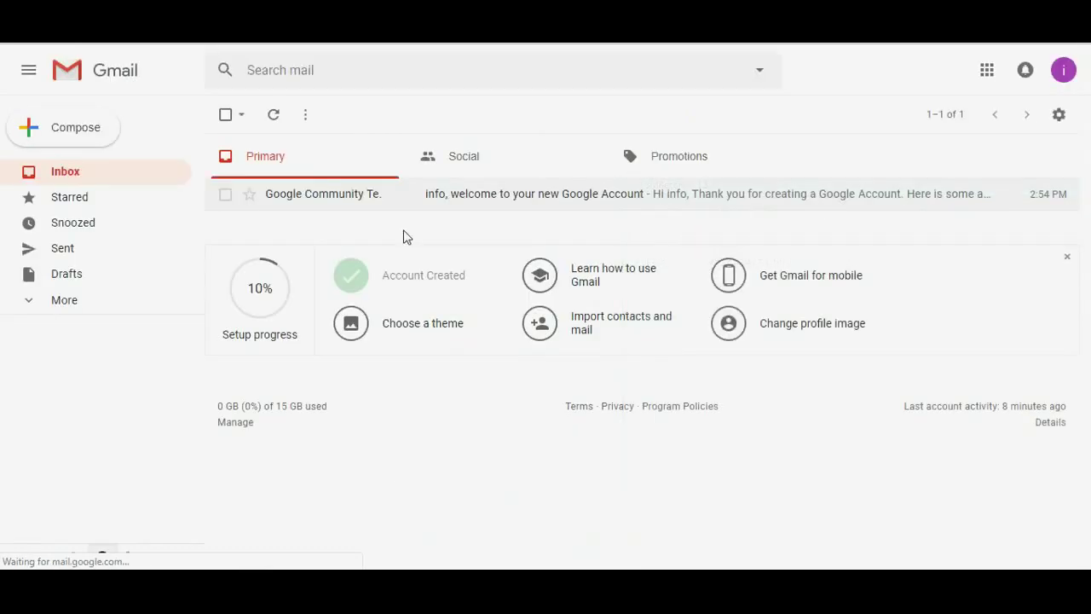
Start a new email addressed to the 1sttech domain address
left_click(74, 147)
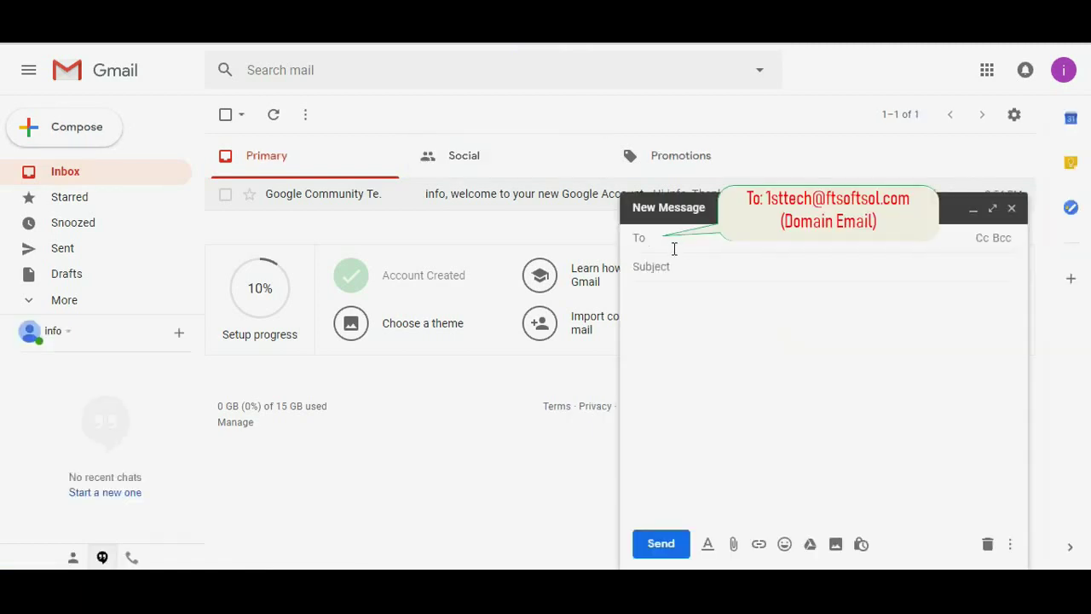
type("1sttech")
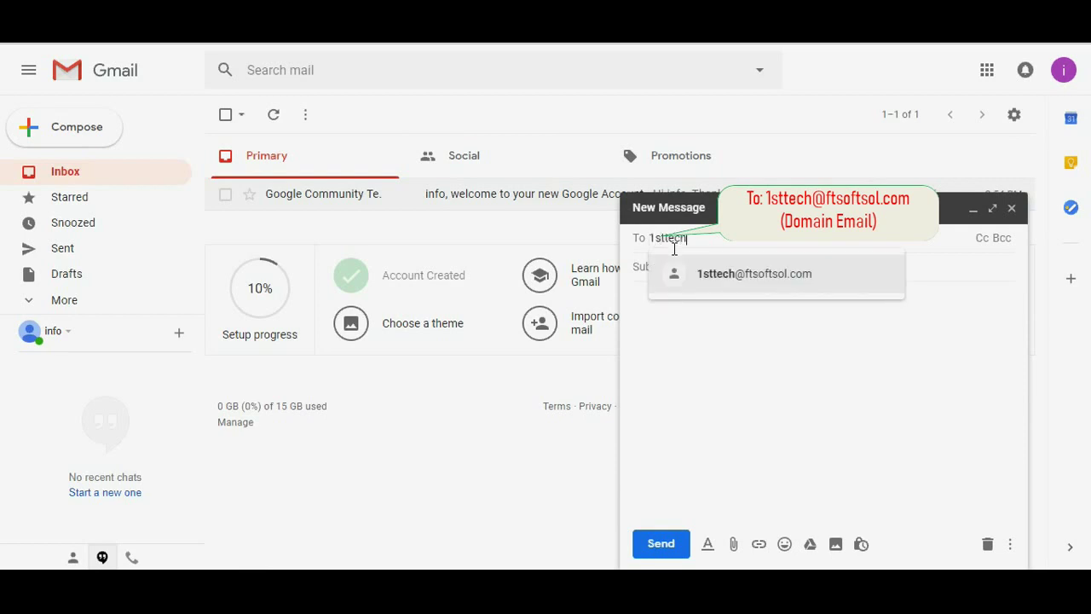
key("Return")
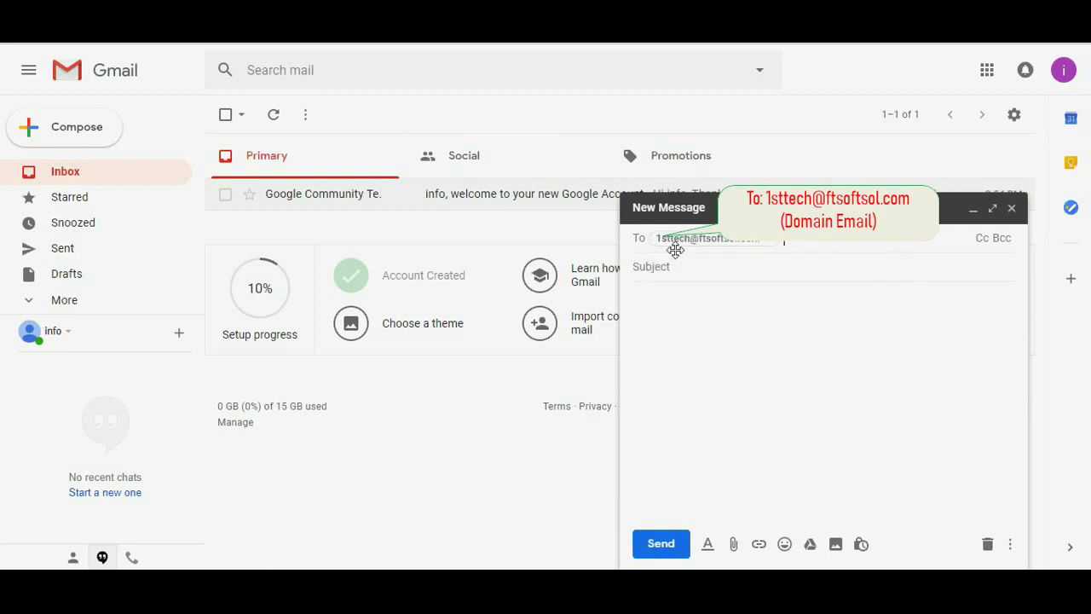
left_click(711, 266)
Enter subject 'Hi This is WY7', copy it into the body, and send the message
type("H")
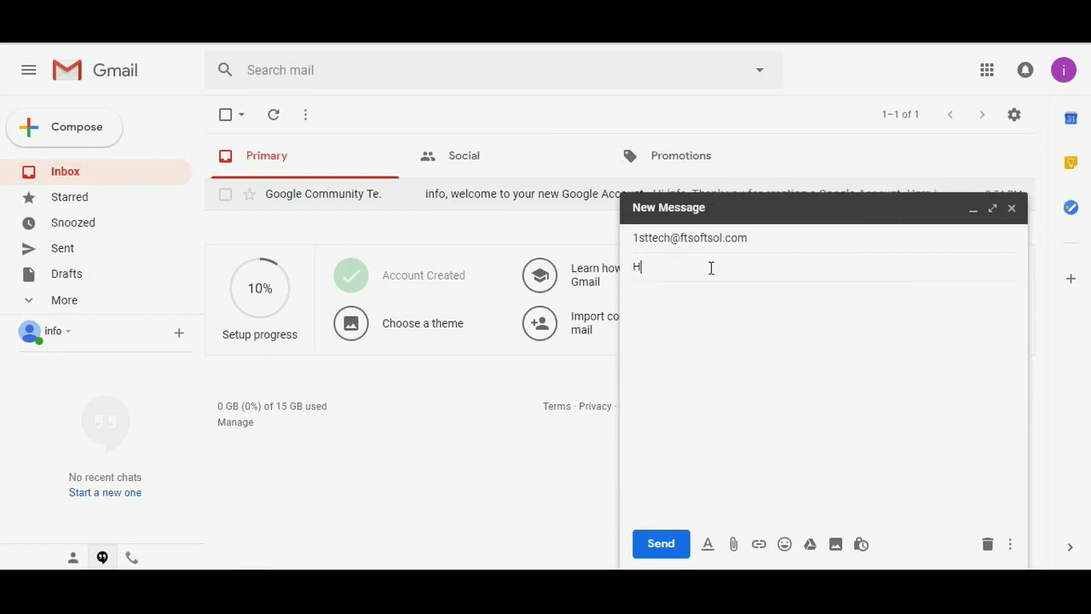
type("i This is WY&")
key("BackSpace")
type("7")
key("ctrl+a")
left_click(706, 327)
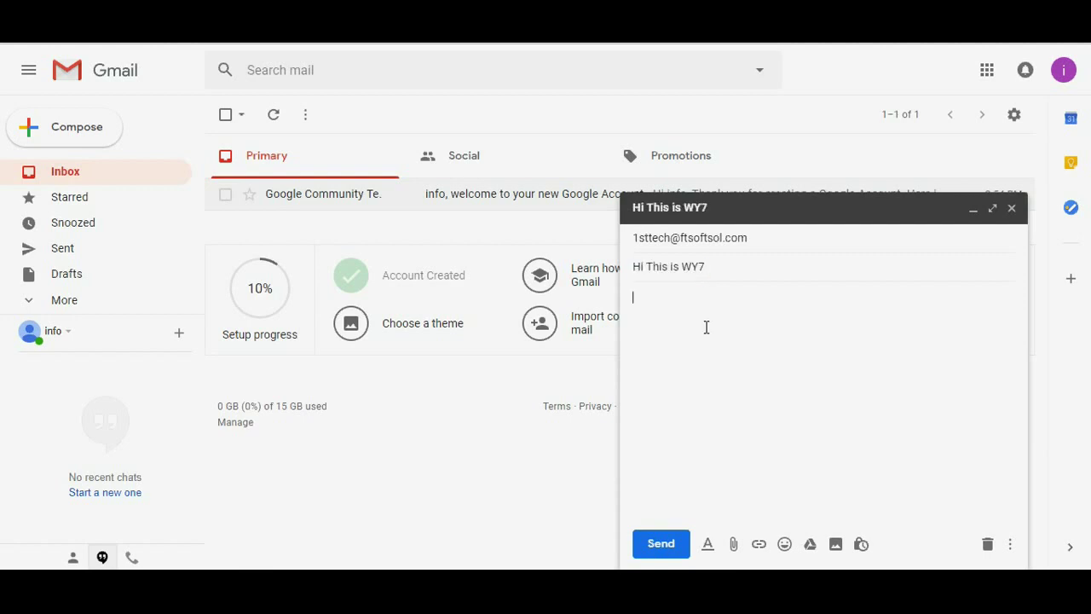
type("Hi This is WY7")
left_click(676, 552)
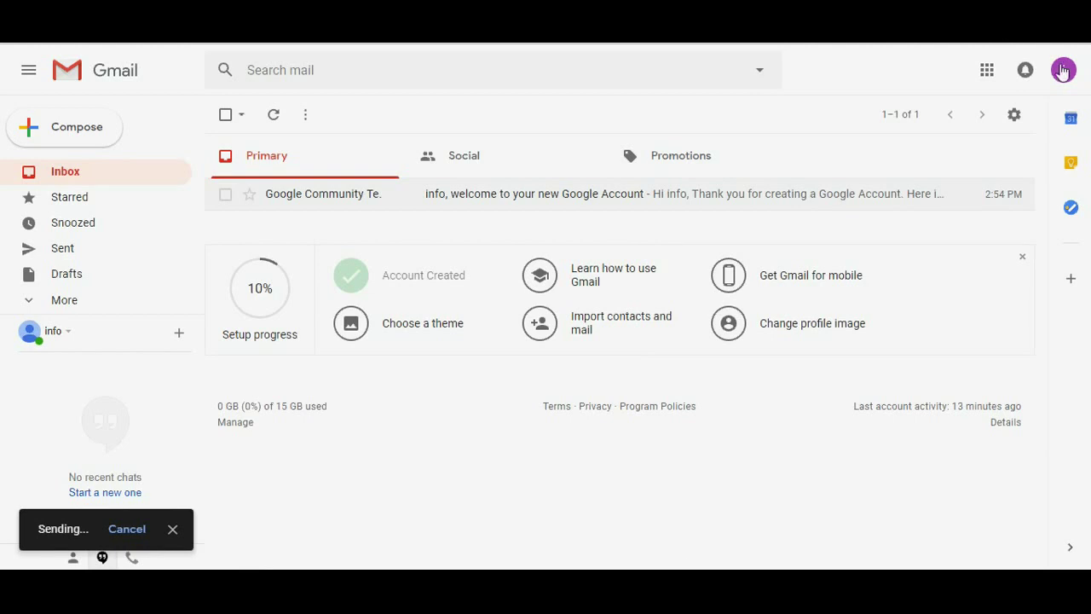
left_click(1063, 69)
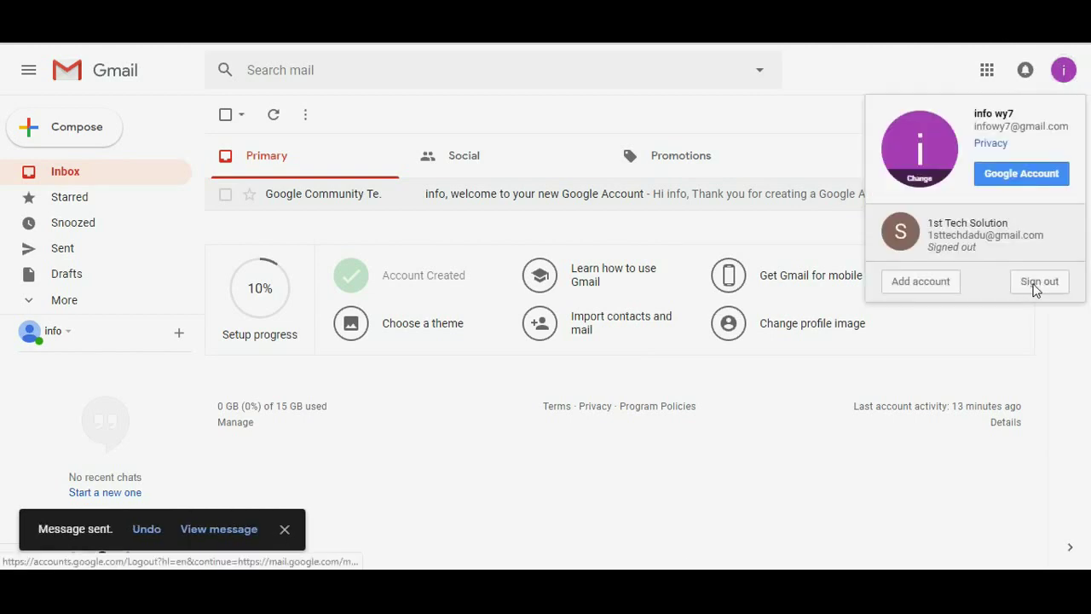
Sign out and sign in to the second saved account that receives the forwarded mail
left_click(1036, 283)
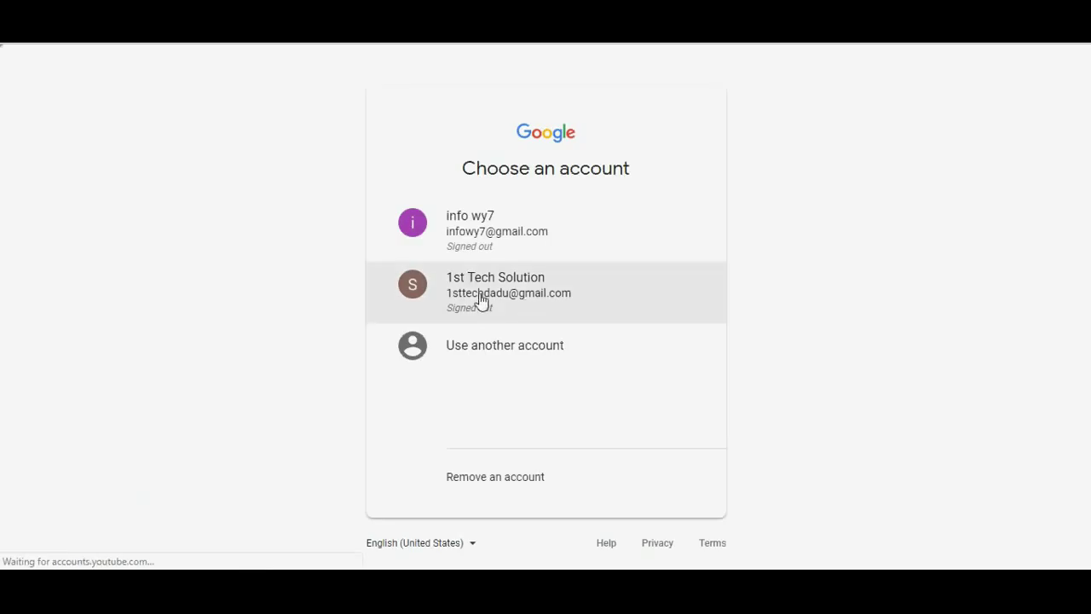
left_click(524, 296)
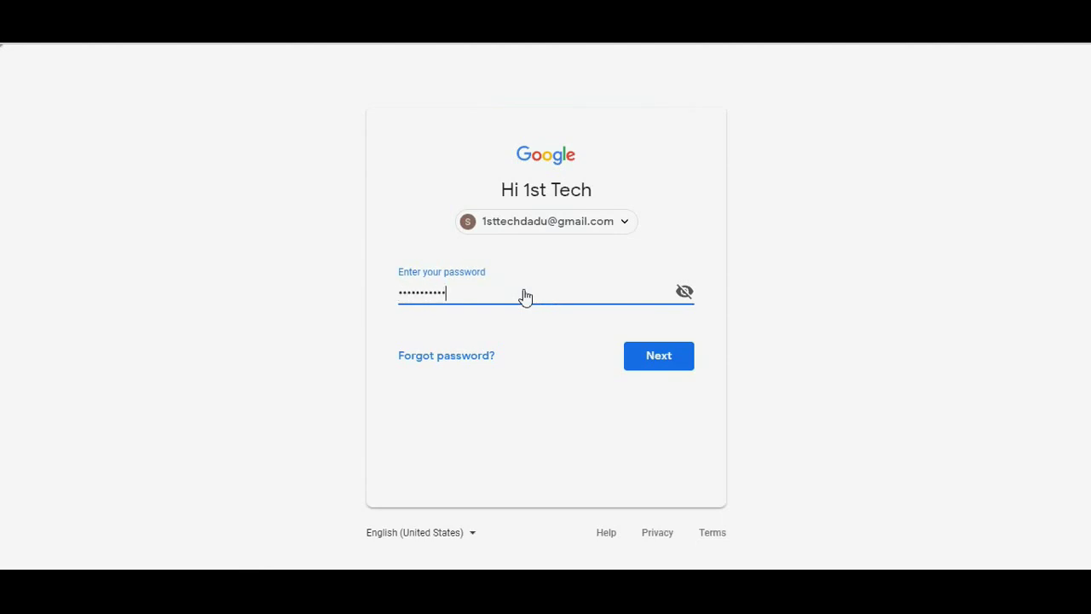
key("Return")
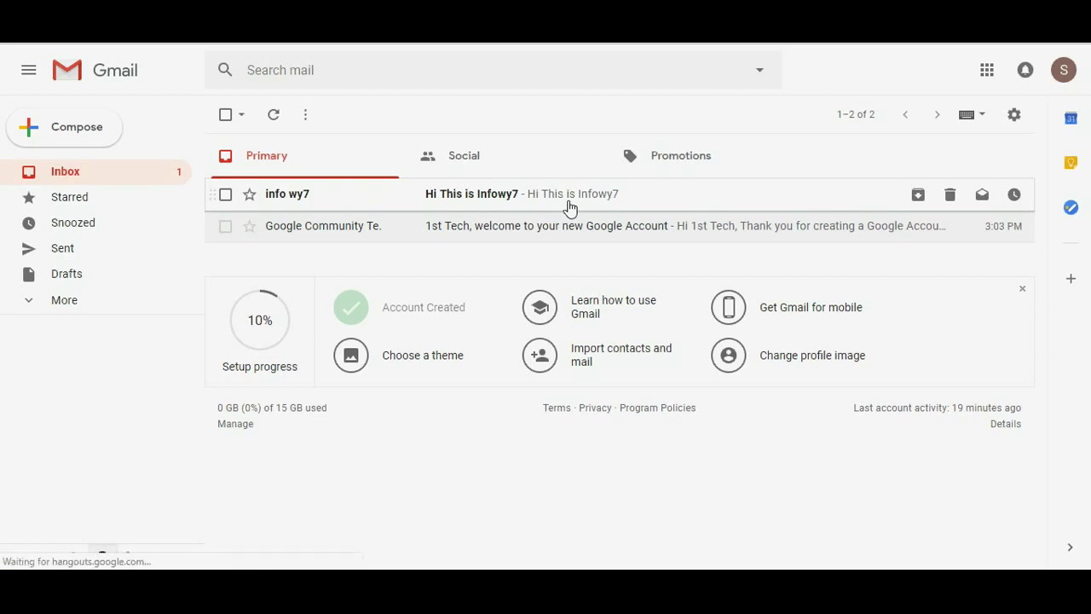
Open the 'Hi This is Infowy7' message and check its sender and body text
left_click(484, 210)
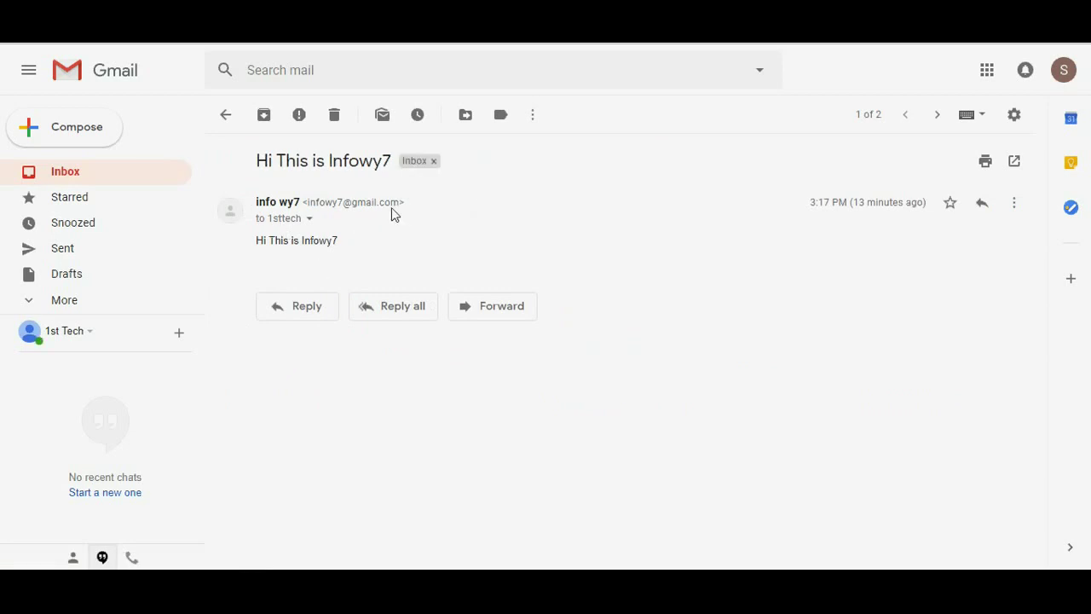
left_click_drag(264, 210, 412, 207)
left_click(296, 250)
left_click_drag(265, 253, 401, 251)
left_click(324, 234)
Expand the message details to confirm it was sent to the domain address
left_click(310, 219)
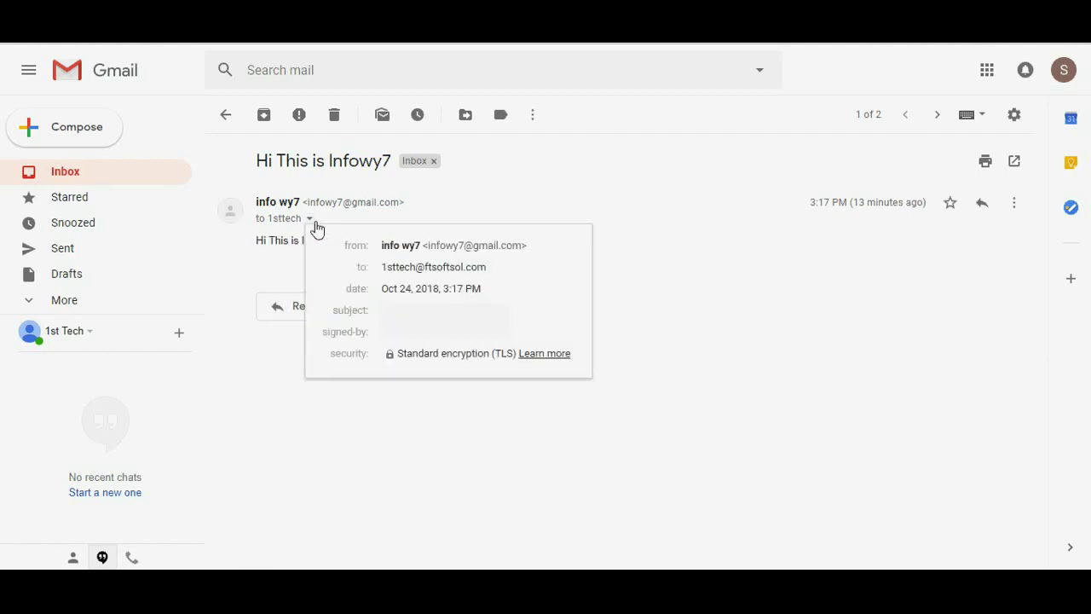
left_click_drag(382, 248, 547, 249)
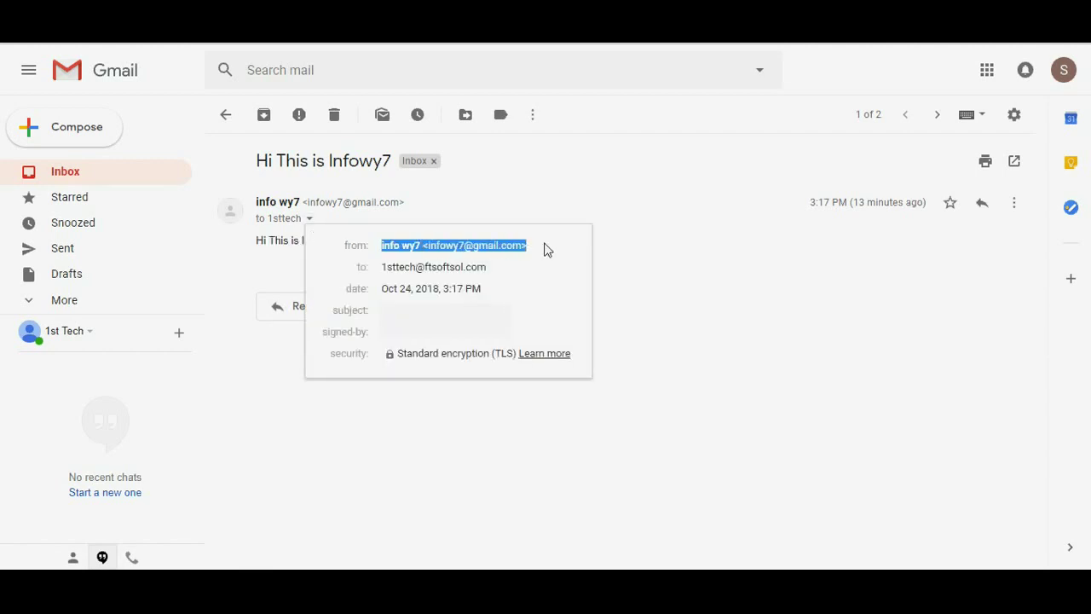
left_click_drag(382, 271, 501, 273)
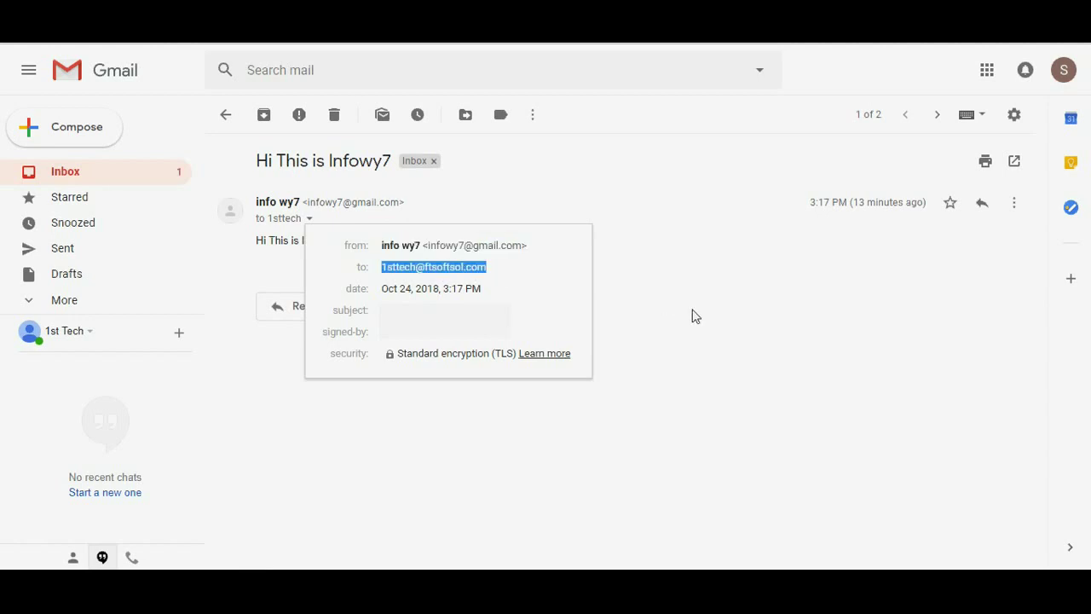
left_click(692, 316)
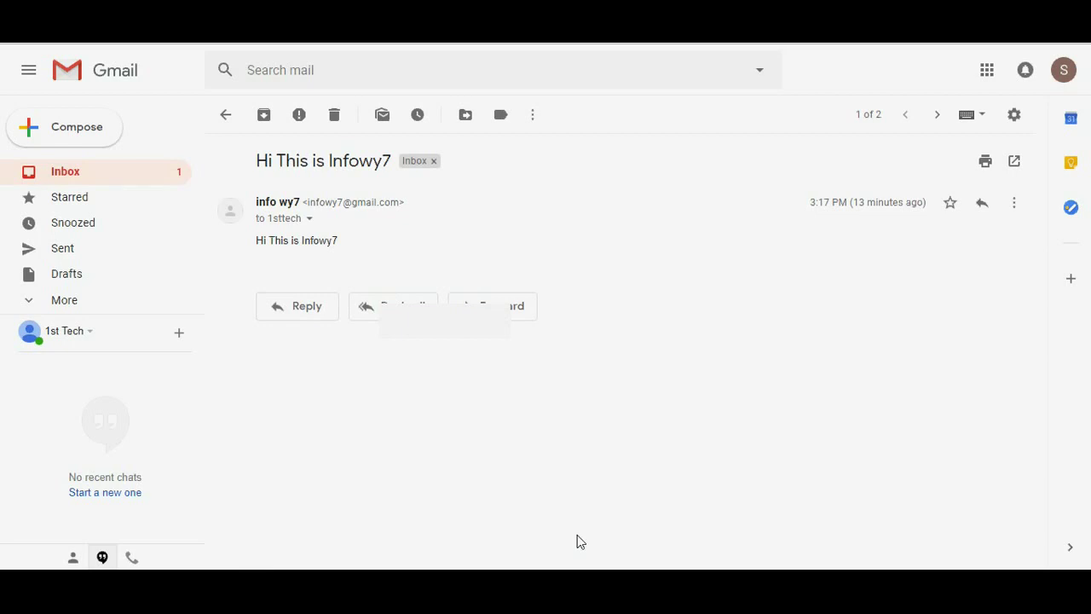
left_click(551, 531)
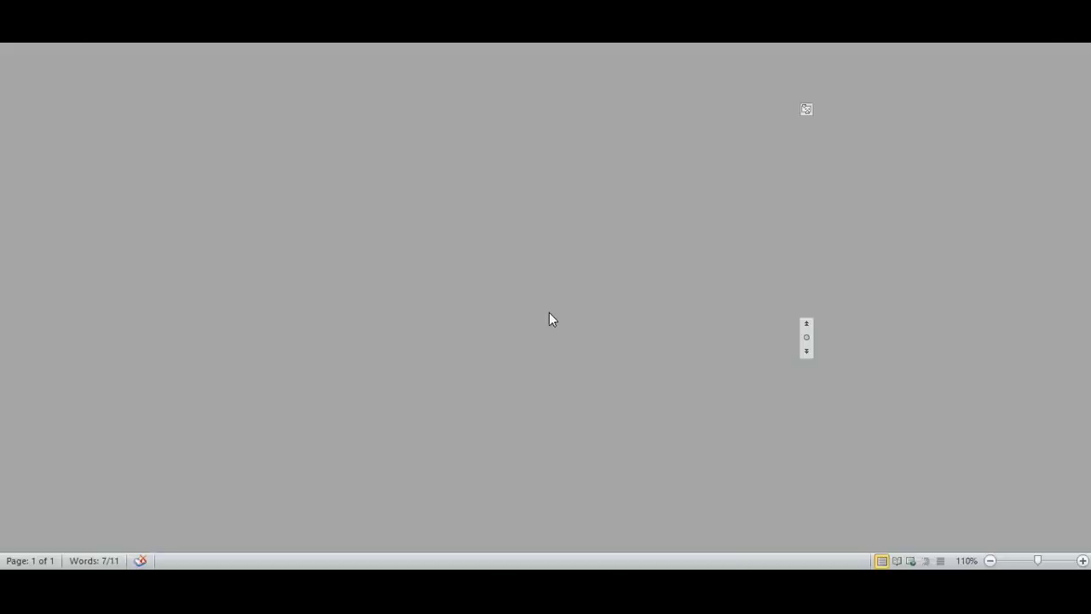
Add 'Please Like, Share and Comment along with Subscribe US :)' on a new line after the intro text
left_click(518, 287)
key("Return")
key("Return")
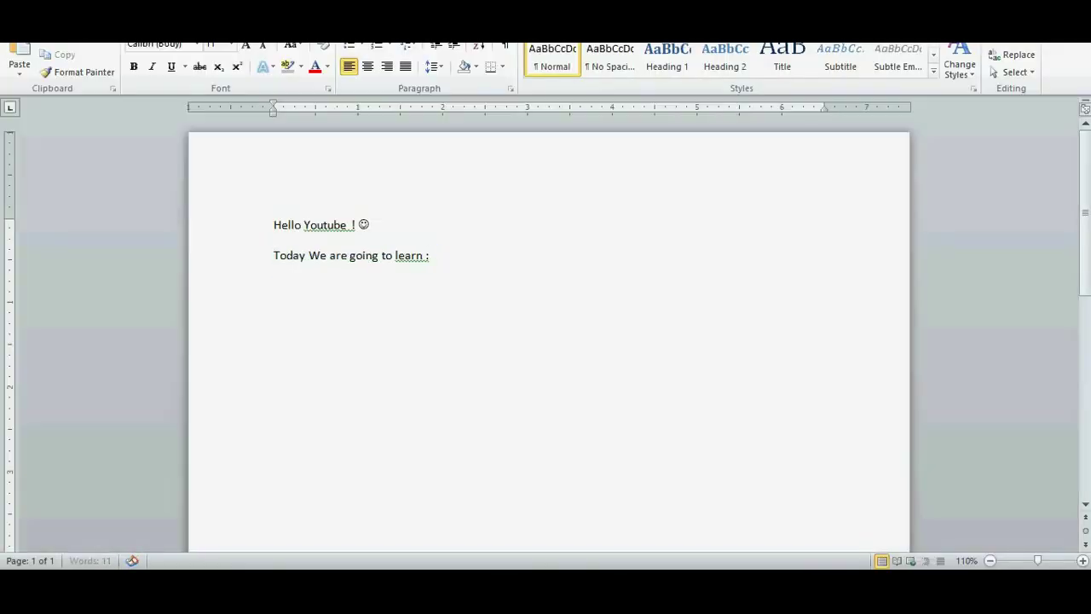
type("Please Like, S")
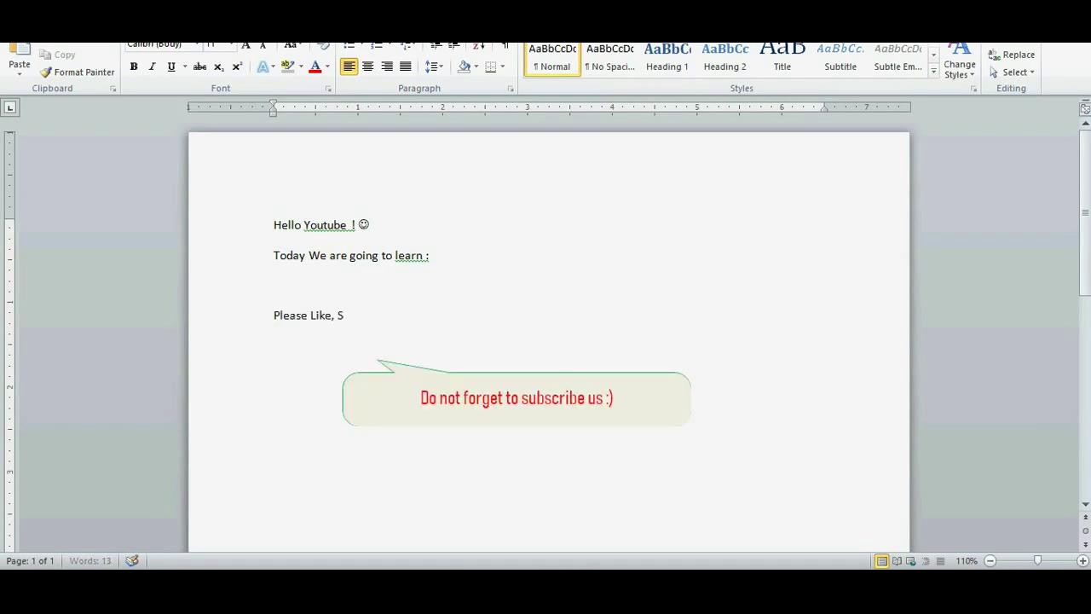
type("hare and Comment")
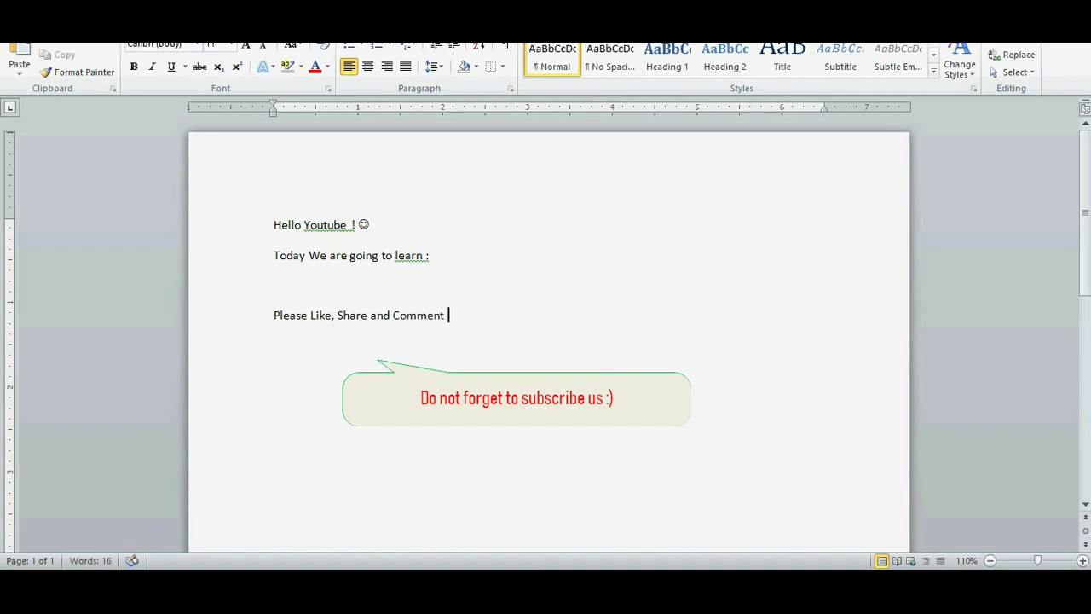
type(" along with Subscri")
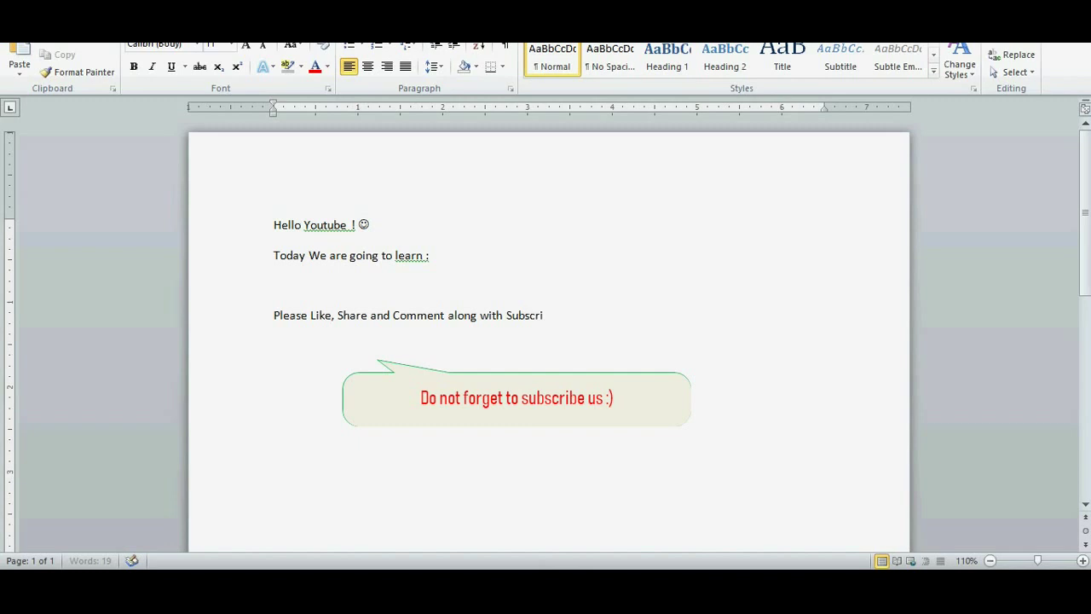
type("be ")
type("US")
type(" :)")
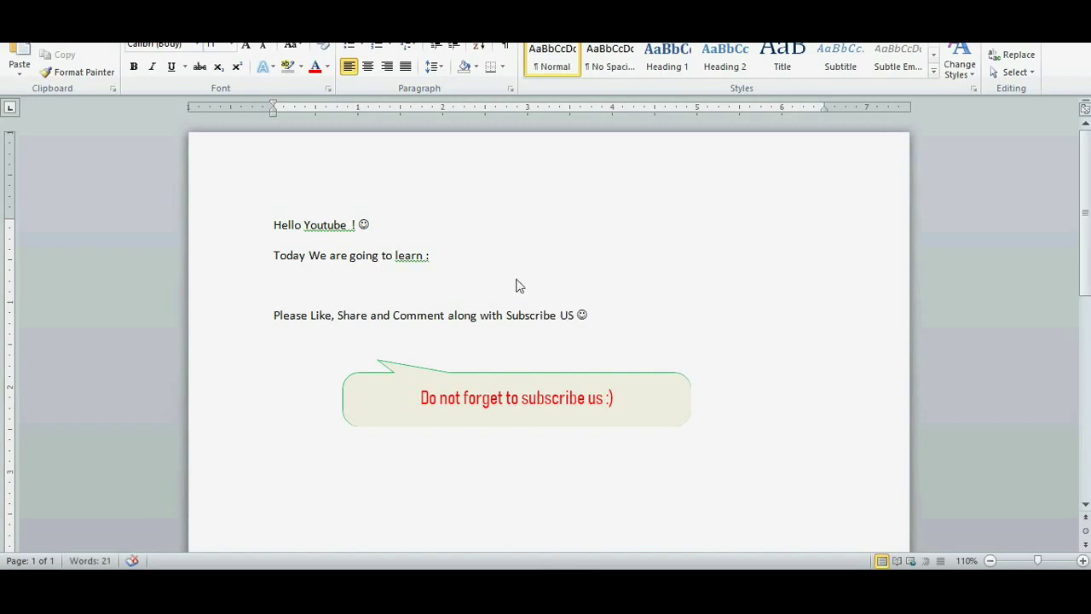